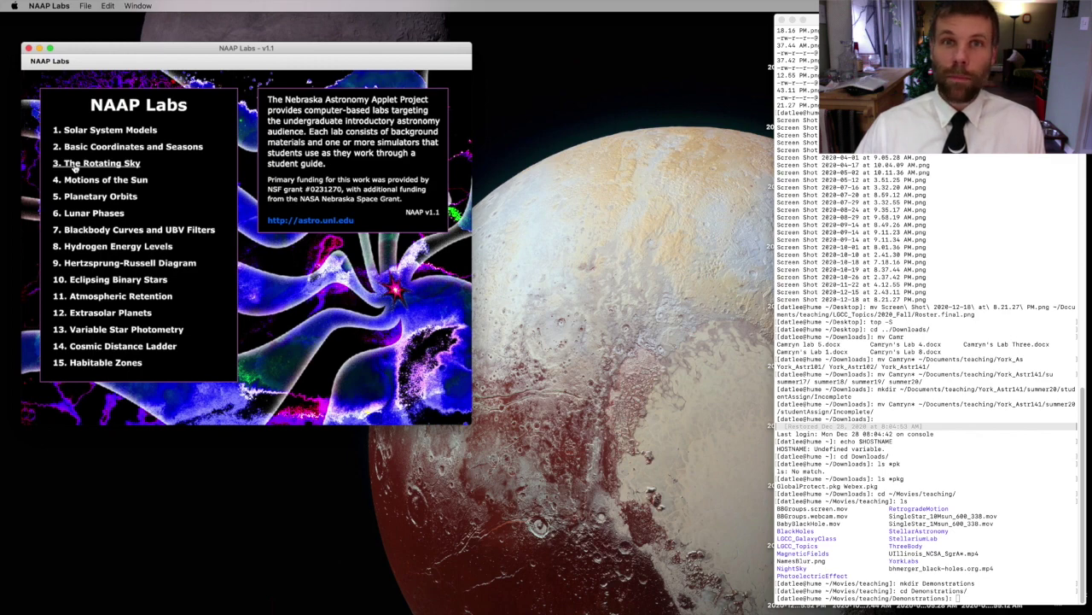
# - Open The Rotating Sky lab from the NAAP Labs main menu
pyautogui.click(75, 168)
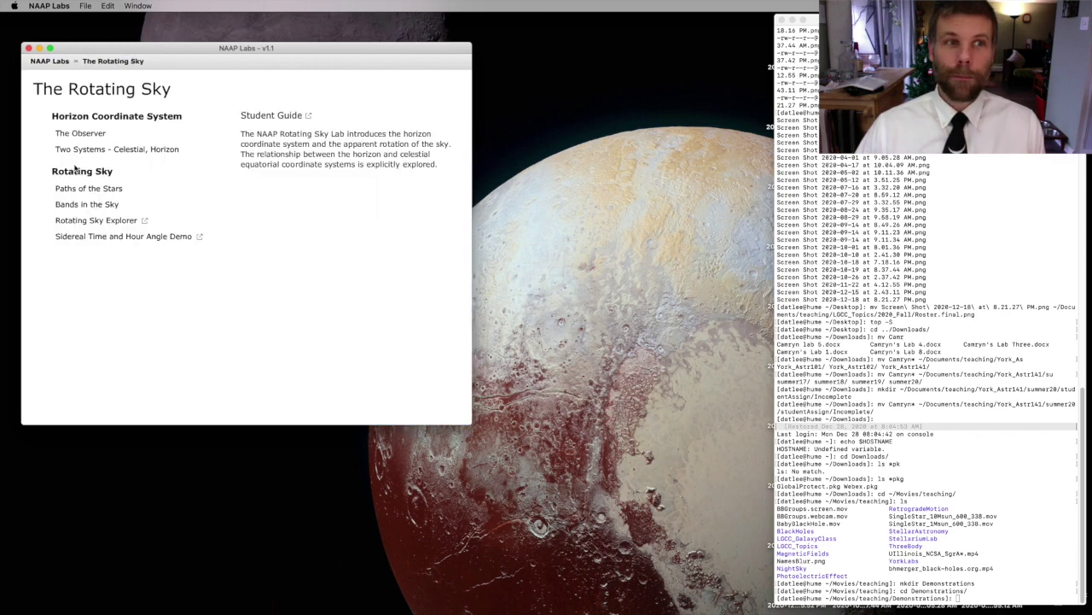
# - Launch the Rotating Sky Explorer, move its window up-left, and minimize the lab page
pyautogui.click(85, 221)
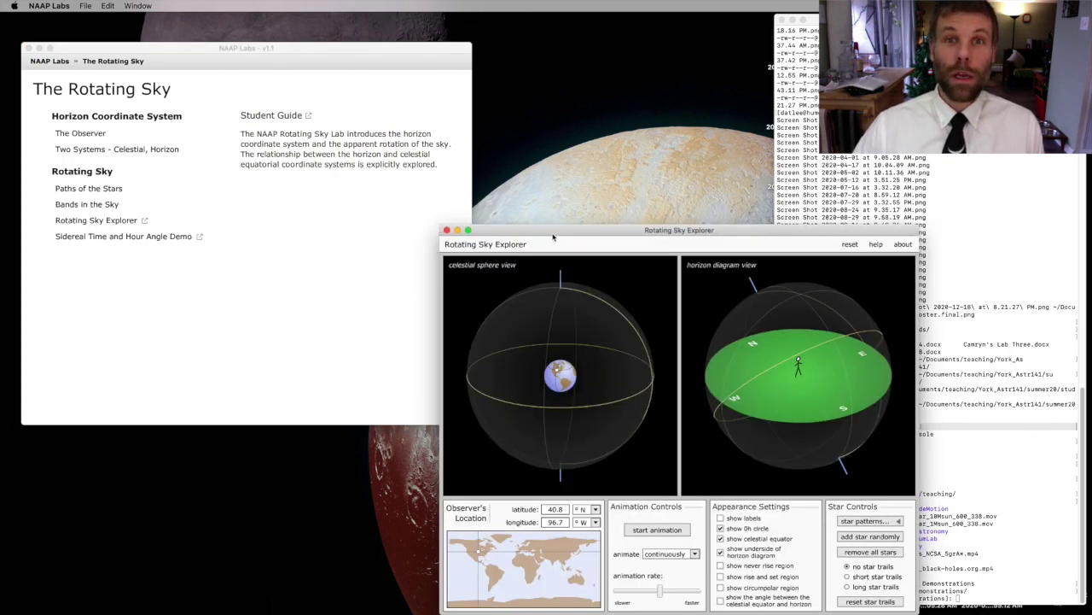
pyautogui.moveTo(553, 233); pyautogui.dragTo(385, 64)
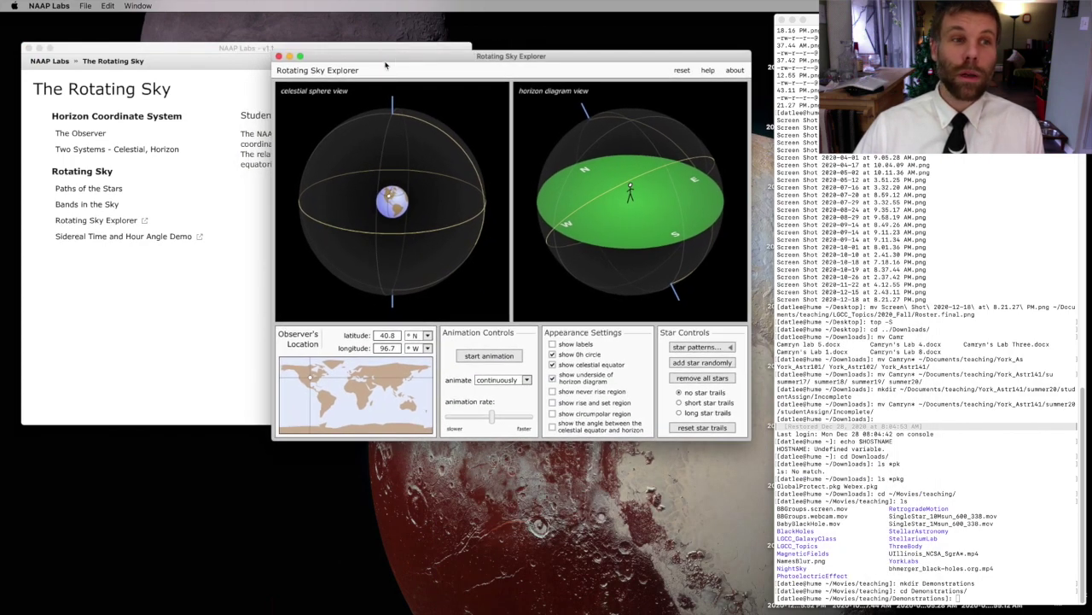
pyautogui.click(39, 49)
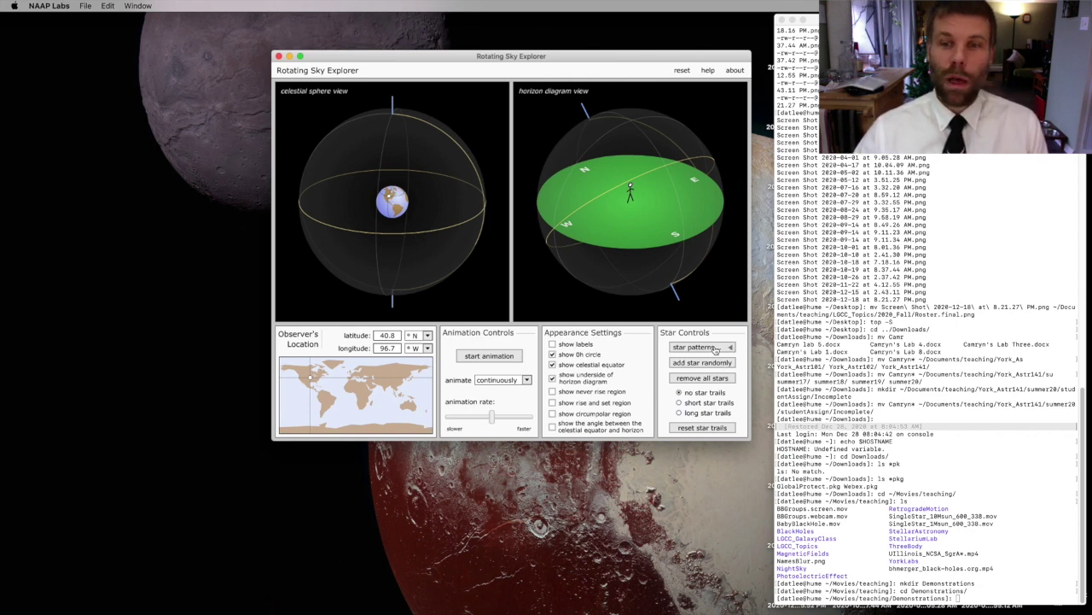
# - Add the Big Dipper plus five random stars, and shift the observer to 40.8° N, 74.2° W
pyautogui.click(715, 348)
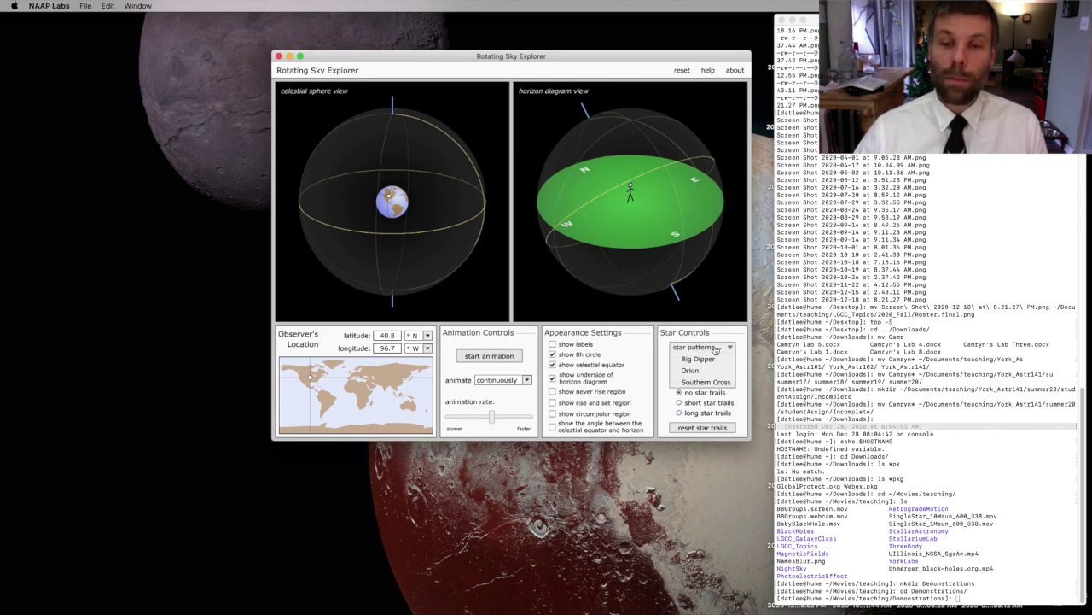
pyautogui.click(700, 360)
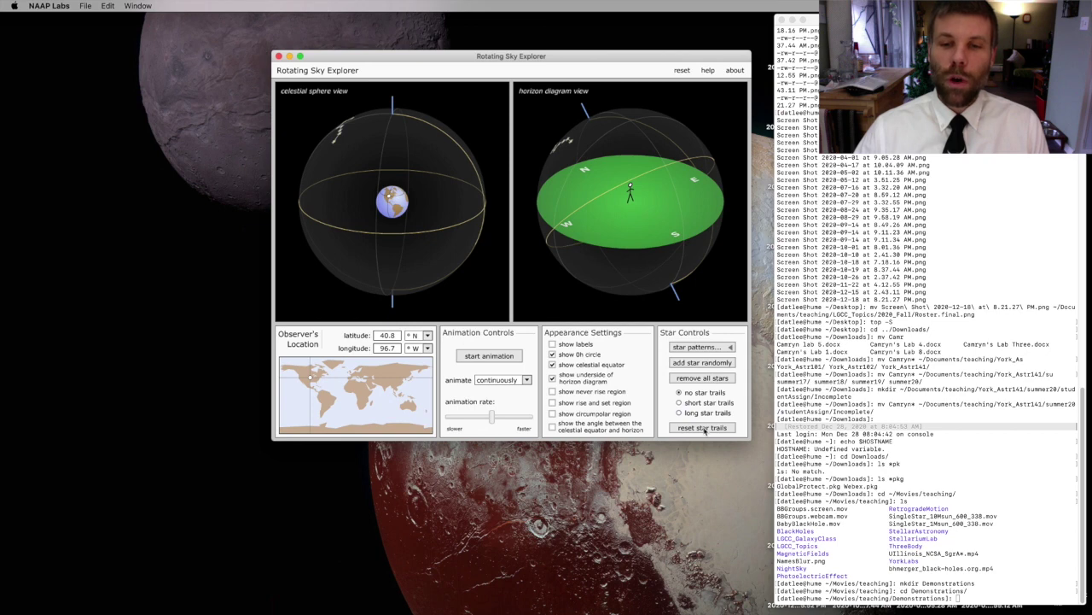
pyautogui.click(701, 366)
pyautogui.click(701, 366)
pyautogui.click(700, 365)
pyautogui.click(700, 365)
pyautogui.click(701, 365)
pyautogui.click(700, 365)
pyautogui.click(701, 366)
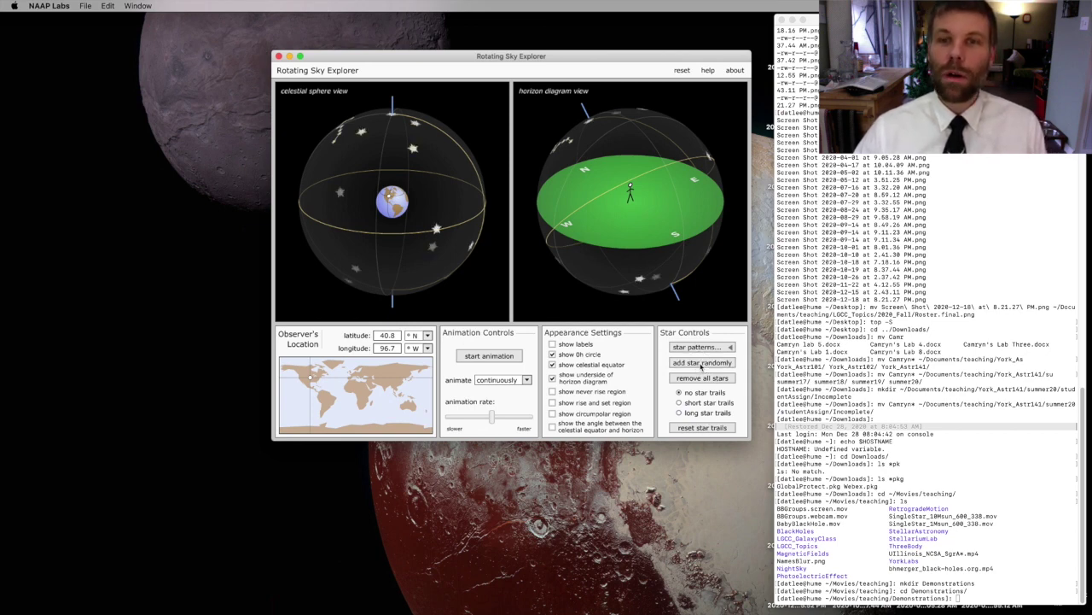
pyautogui.click(701, 365)
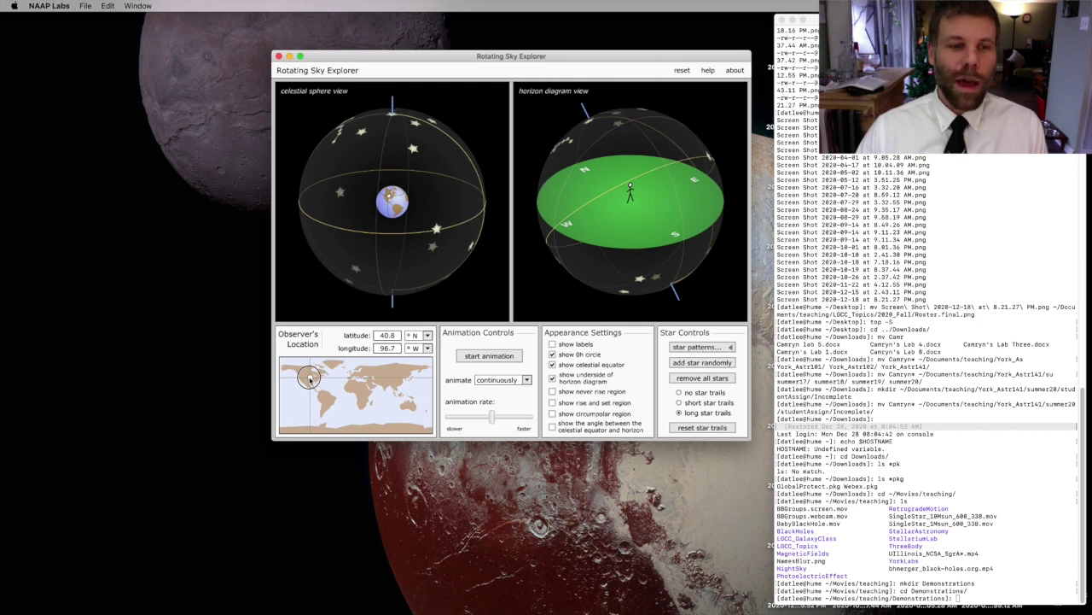
pyautogui.moveTo(309, 378); pyautogui.dragTo(320, 382)
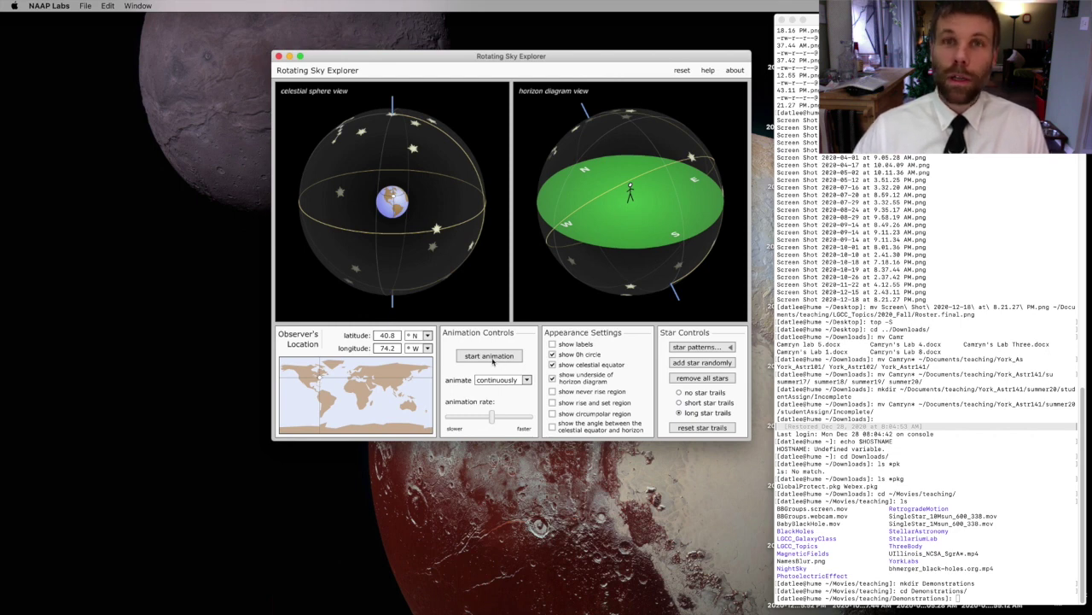
# - Start the sky rotation so stars trace long circular trails in the horizon diagram
pyautogui.click(492, 362)
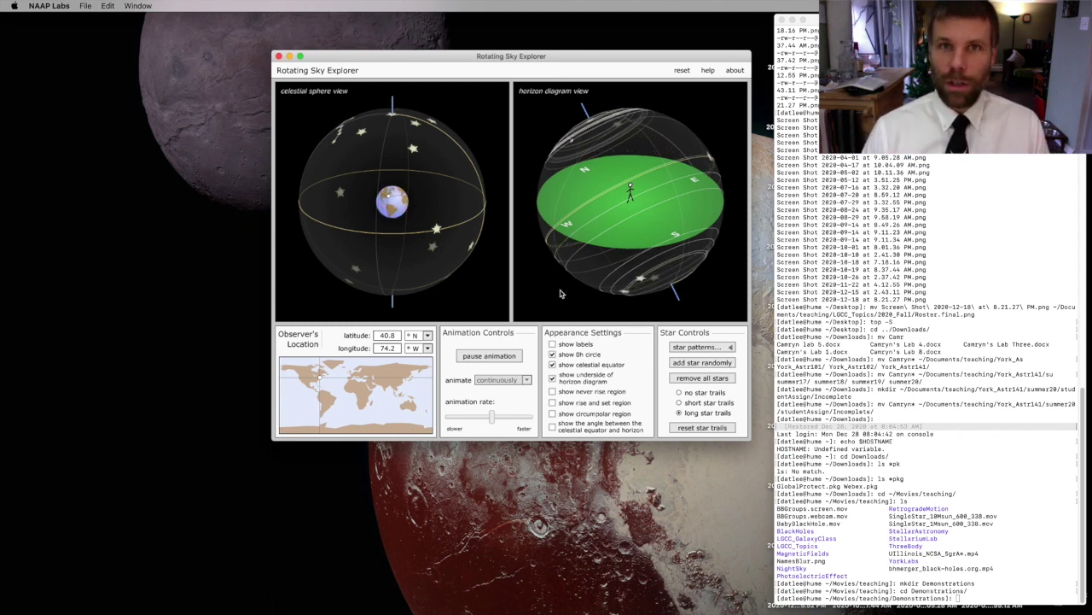
# - Pause, clear the star trails, tilt the horizon diagram to an overhead view, and restart the animation
pyautogui.click(478, 358)
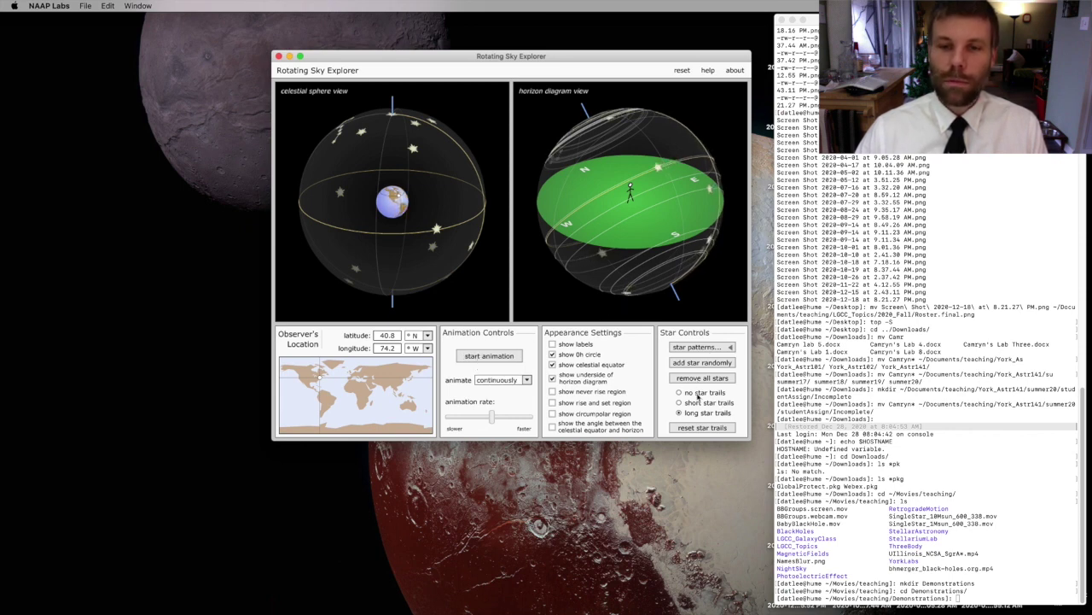
pyautogui.click(701, 429)
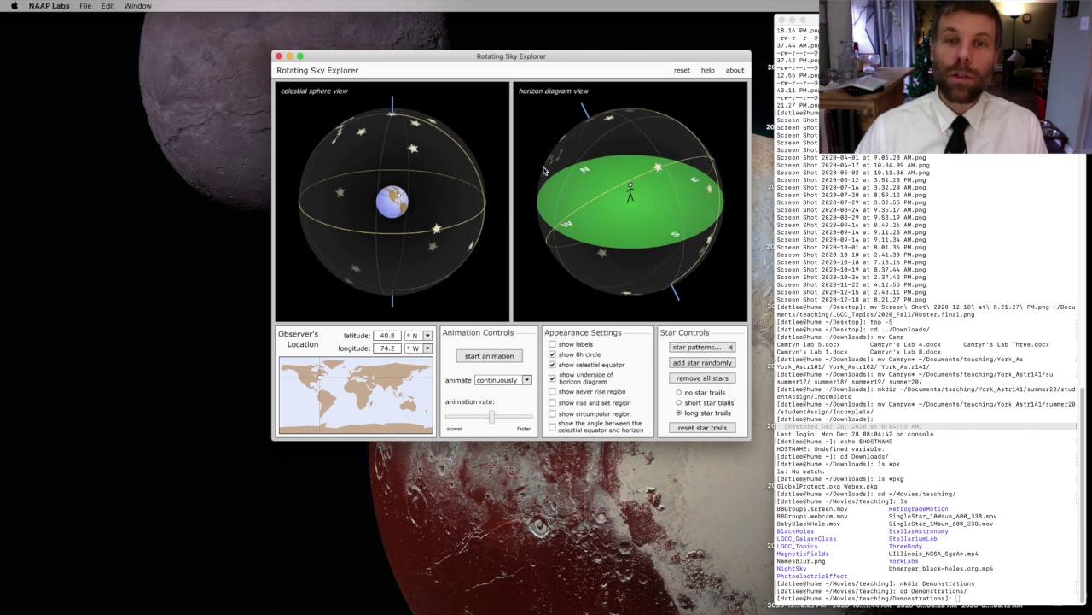
pyautogui.moveTo(546, 171); pyautogui.dragTo(629, 185)
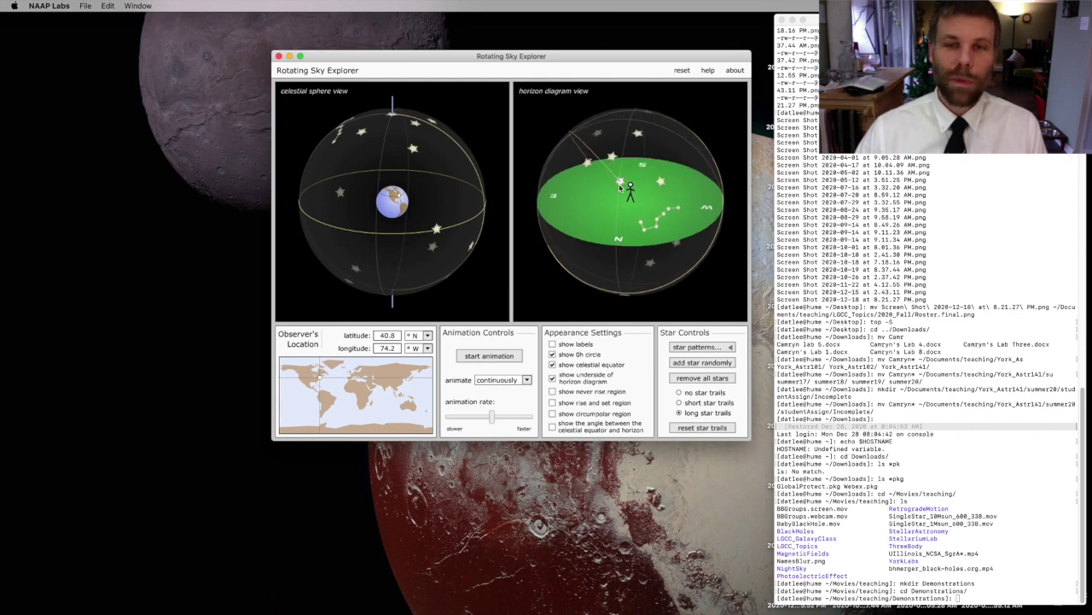
pyautogui.click(489, 356)
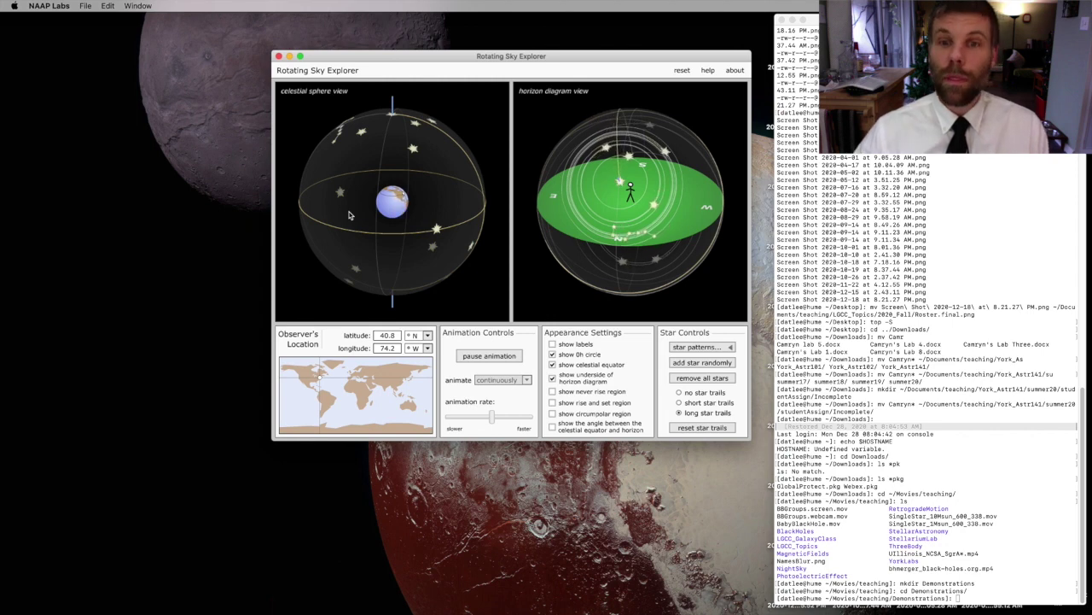
# - Stop the animation once concentric trails have circled the pole
pyautogui.click(514, 359)
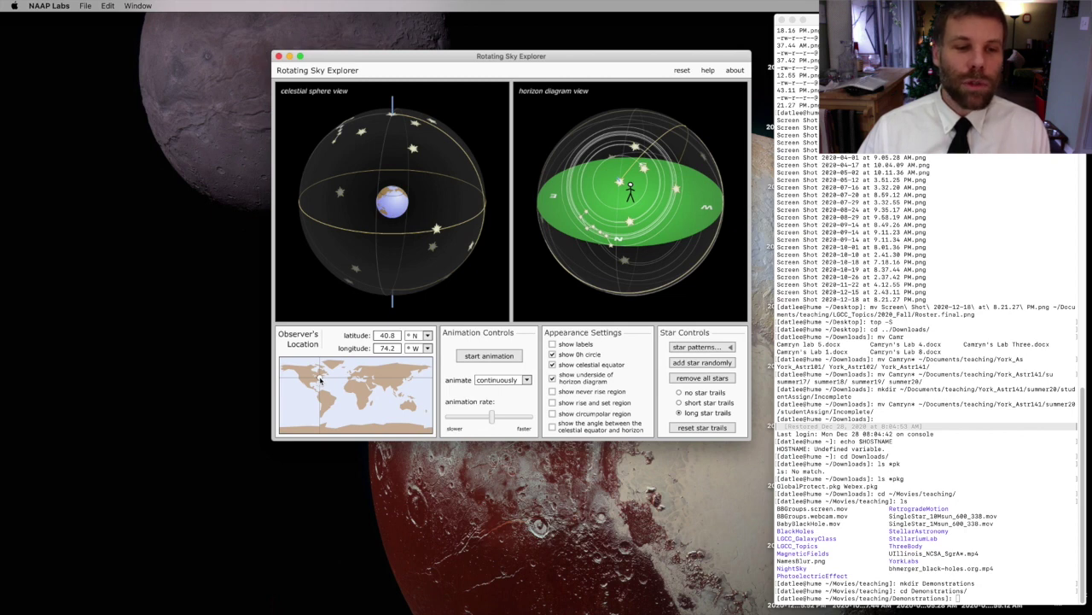
# - Move the observer to the equator by setting latitude to 0.0° at 74.2° W
pyautogui.moveTo(320, 381); pyautogui.dragTo(319, 393)
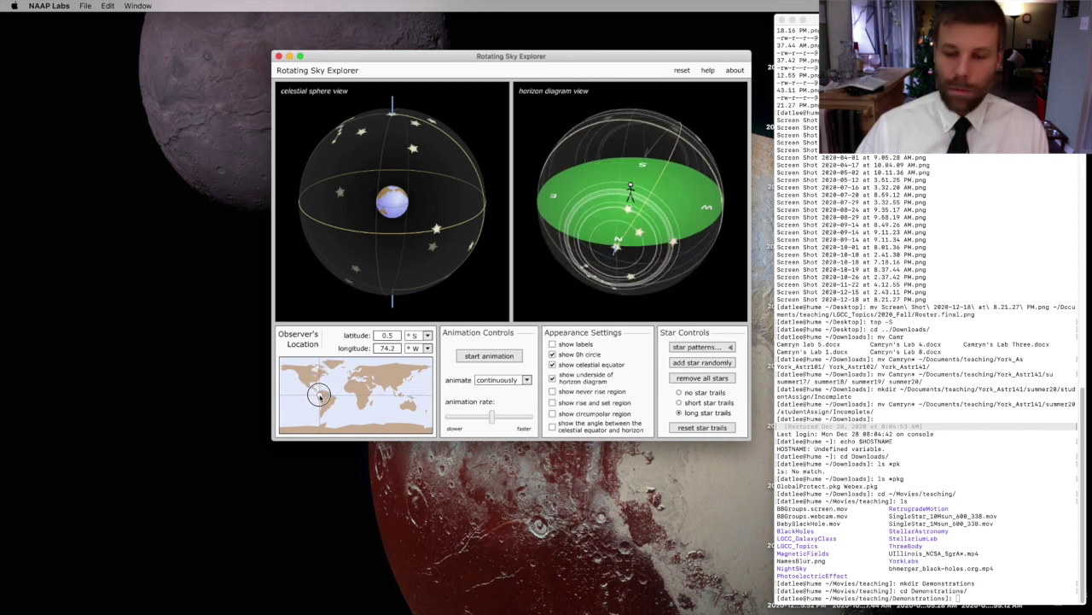
pyautogui.doubleClick(376, 335)
pyautogui.write('0')
pyautogui.press('Return')
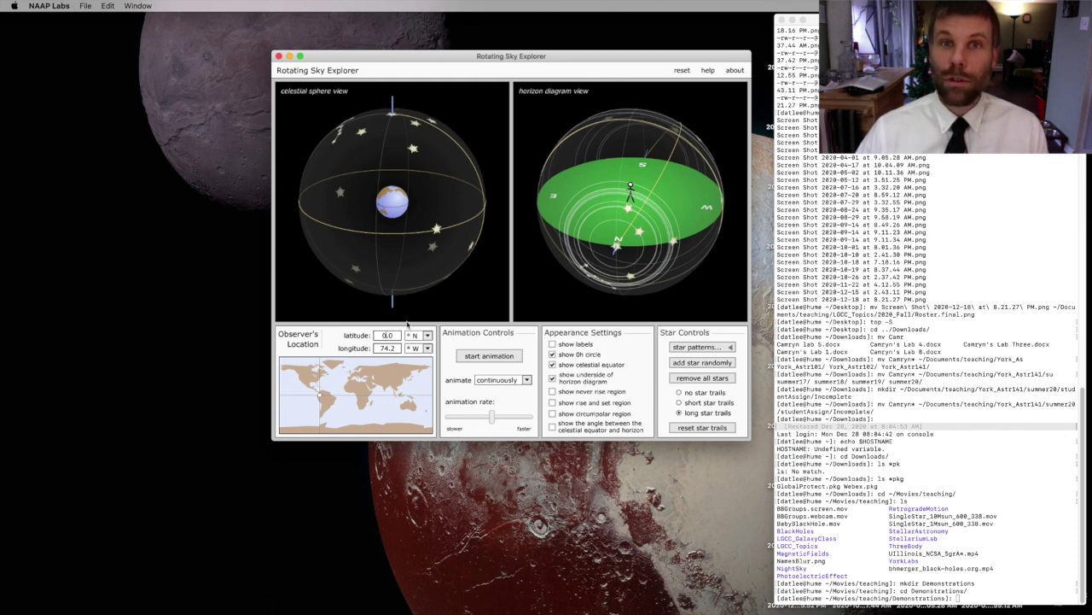
# - Restart the sky rotation for the equatorial observer at 0.0° N
pyautogui.click(491, 356)
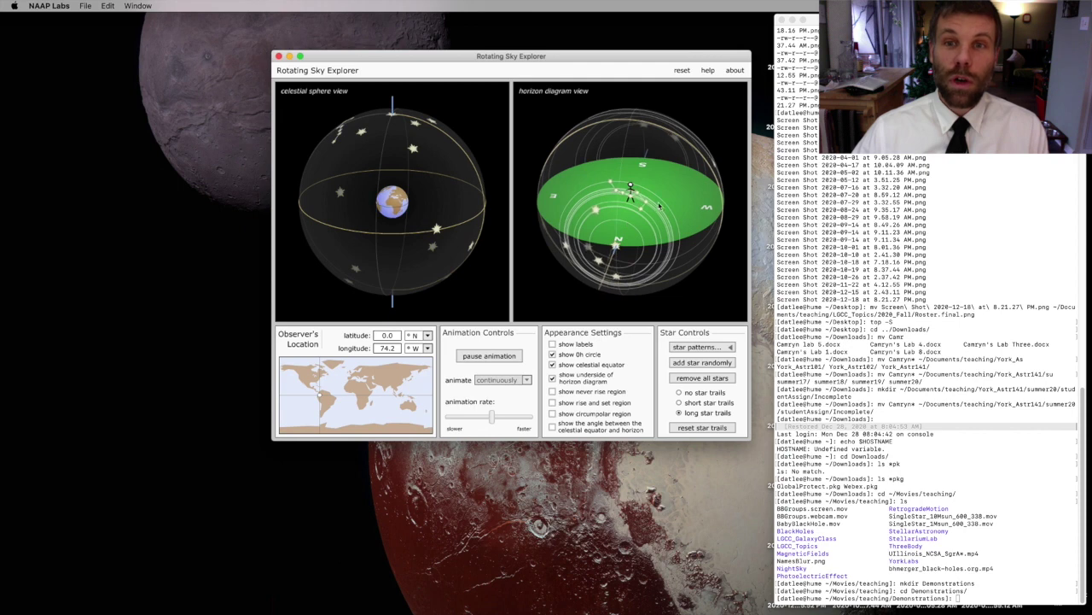
# - Turn the horizon diagram edge-on, run the equatorial animation briefly, then stop it
pyautogui.click(507, 357)
pyautogui.moveTo(690, 176); pyautogui.dragTo(646, 231)
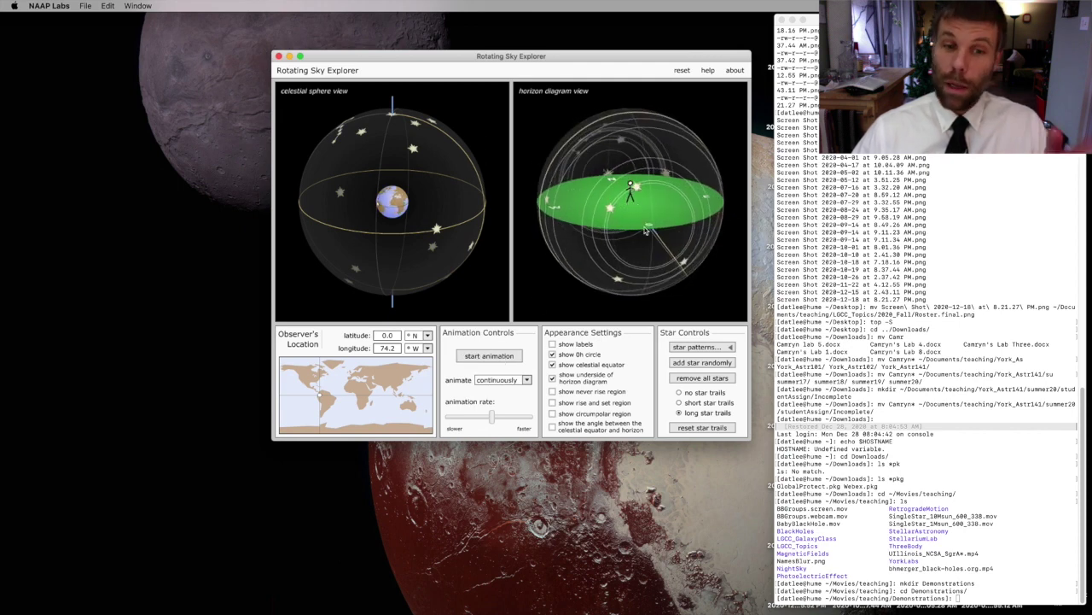
pyautogui.click(507, 356)
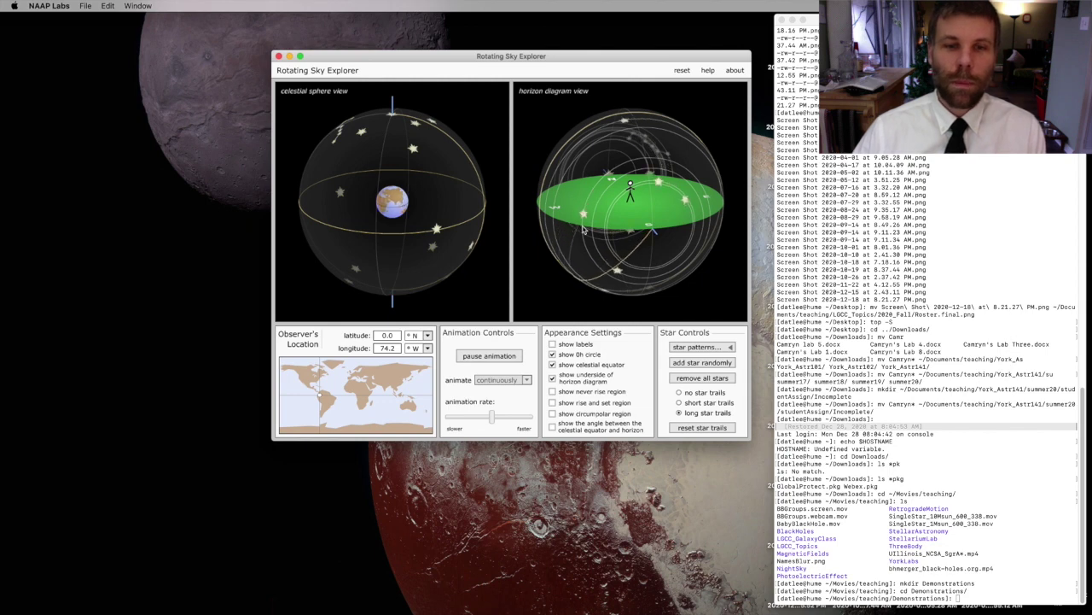
pyautogui.click(488, 355)
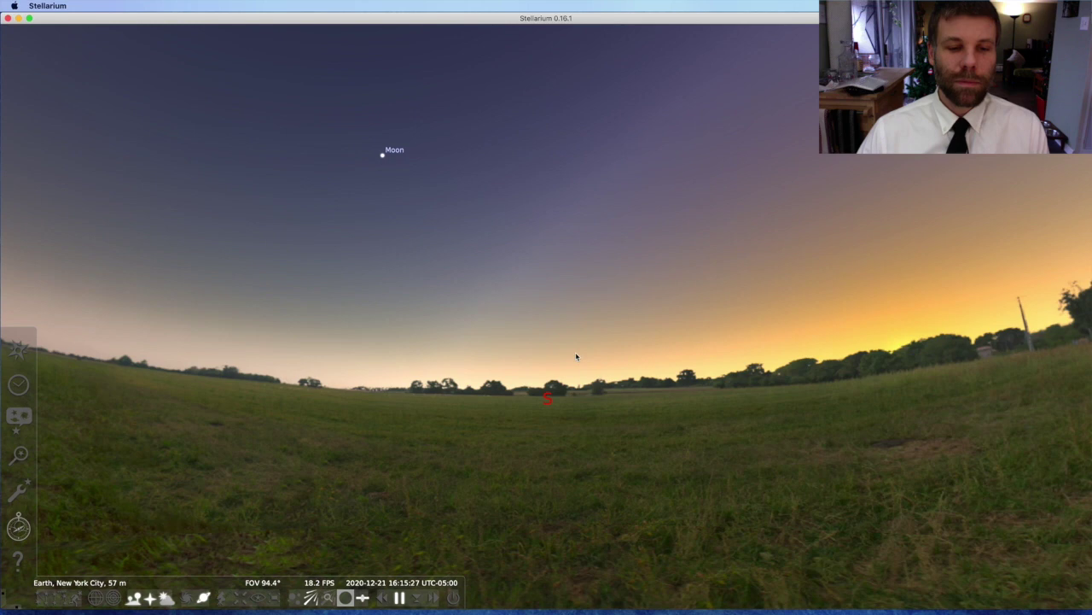
# - Run Stellarium's clock and raise the time speed until the New York sky reaches 19:38
pyautogui.click(399, 598)
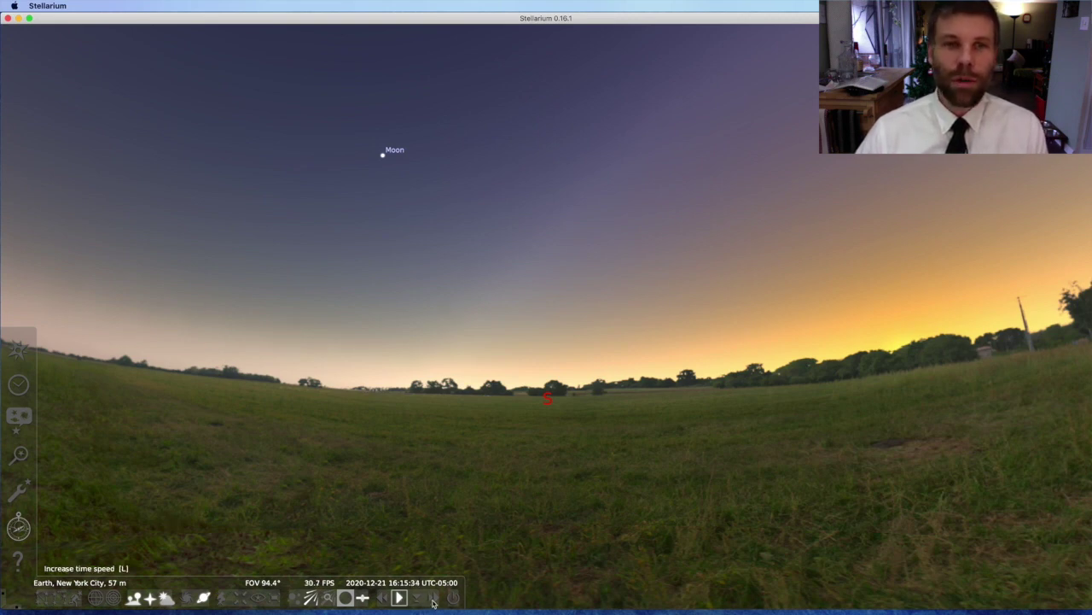
pyautogui.click(433, 602)
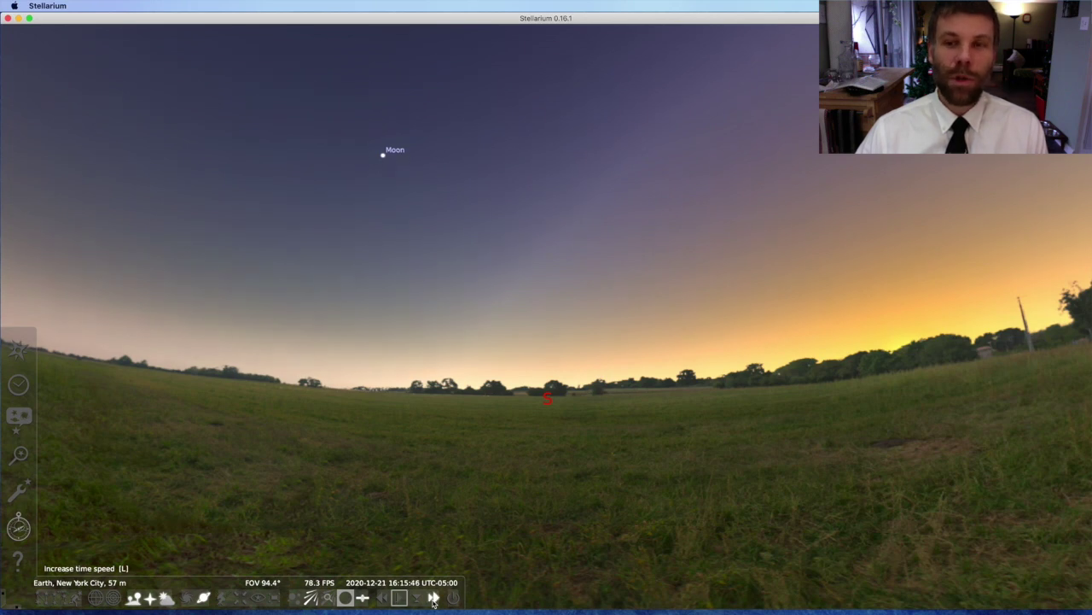
pyautogui.click(433, 602)
pyautogui.click(433, 602)
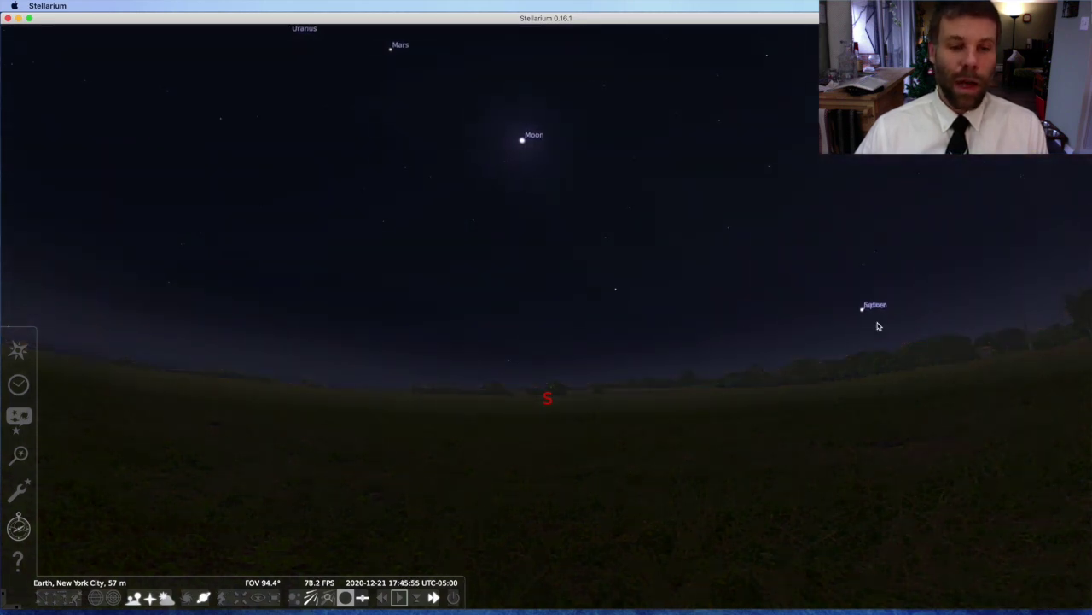
pyautogui.click(398, 598)
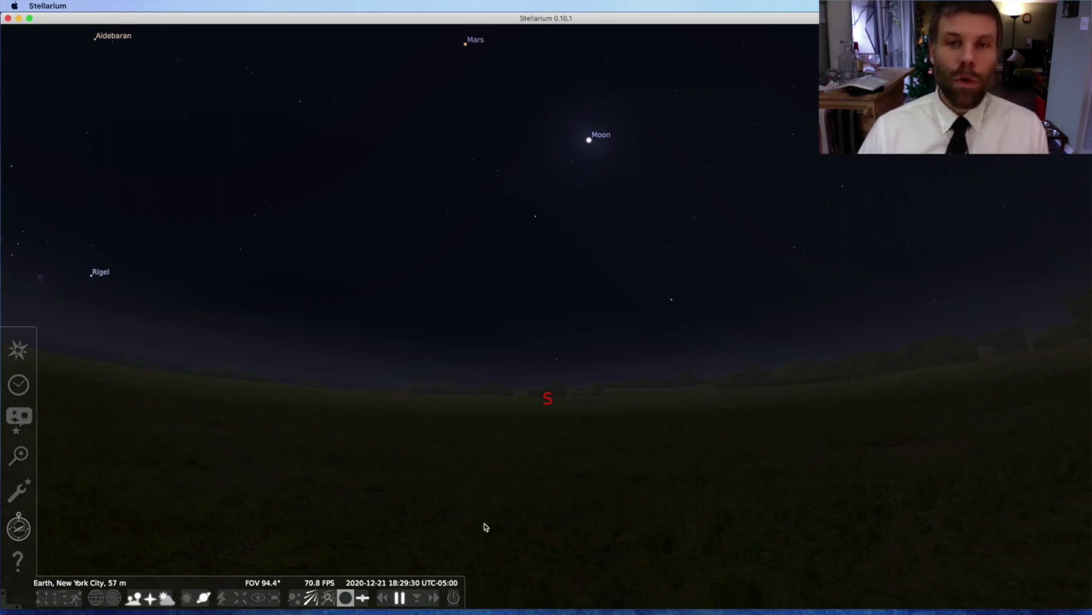
pyautogui.click(431, 600)
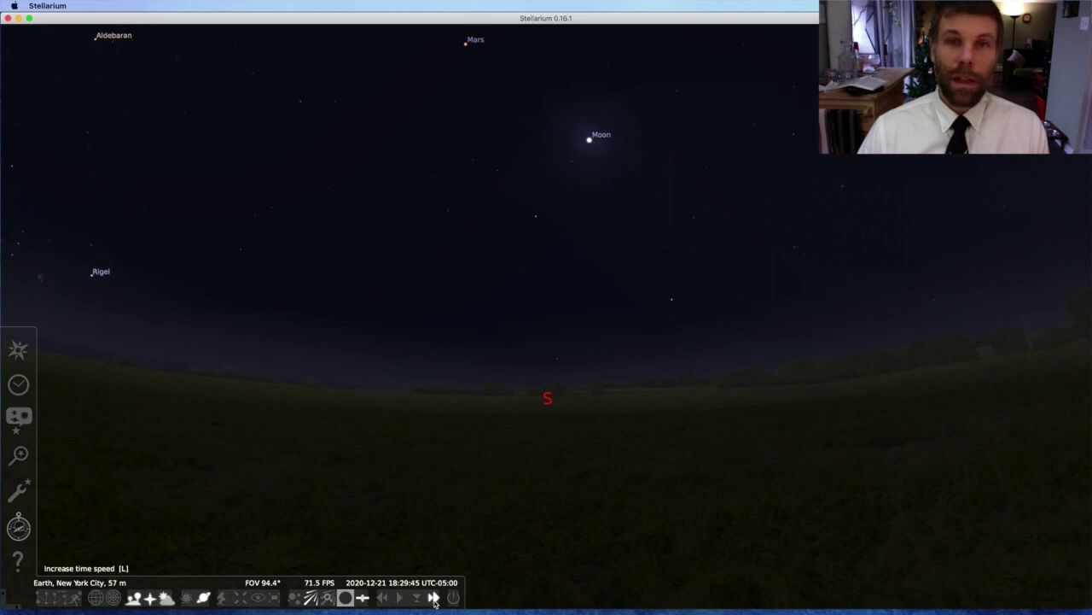
pyautogui.click(433, 599)
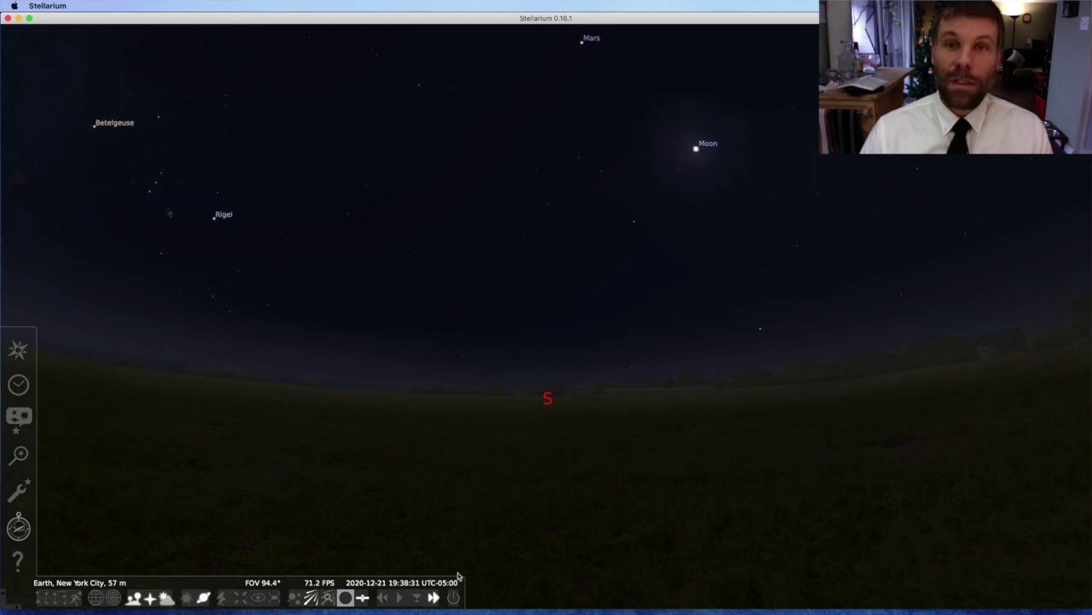
# - Resume normal time, turn the view to the northern horizon, then inspect and deselect Polaris
pyautogui.click(409, 600)
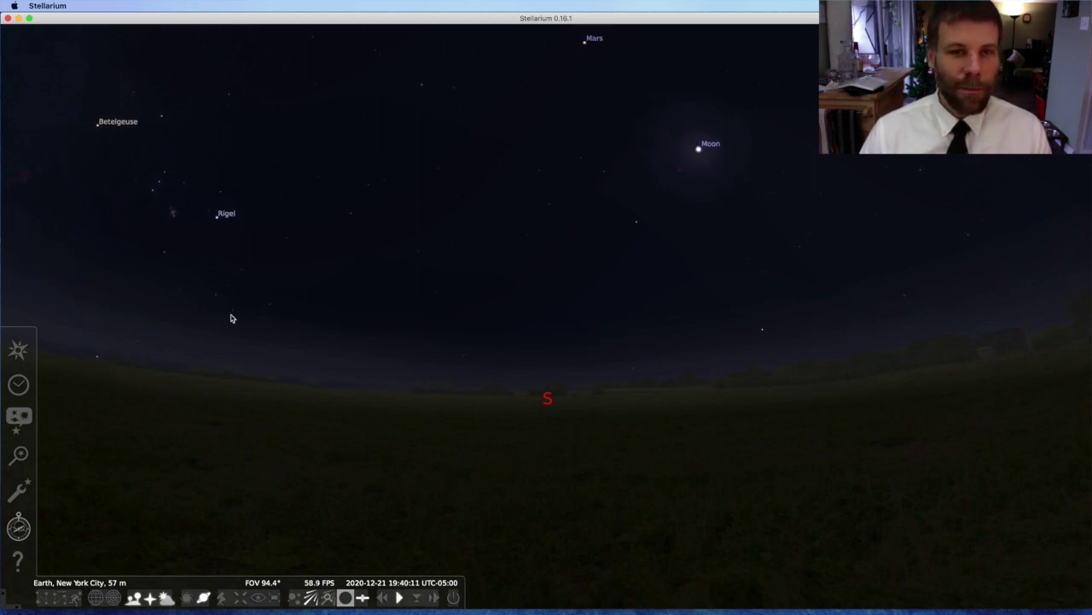
pyautogui.moveTo(256, 313); pyautogui.dragTo(549, 305)
pyautogui.moveTo(258, 351); pyautogui.dragTo(674, 354)
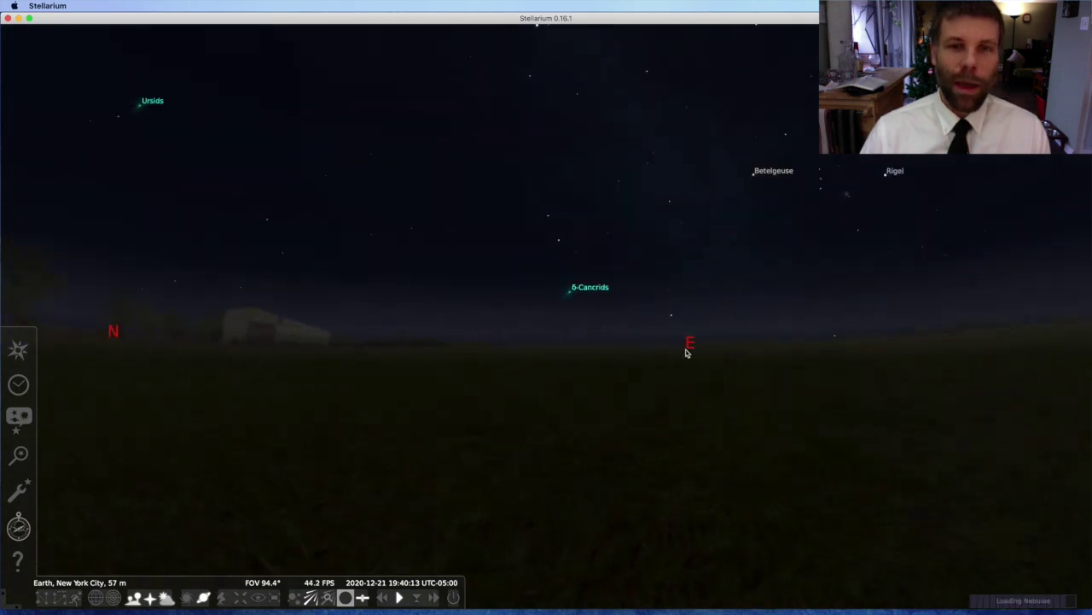
pyautogui.moveTo(51, 361); pyautogui.dragTo(384, 408)
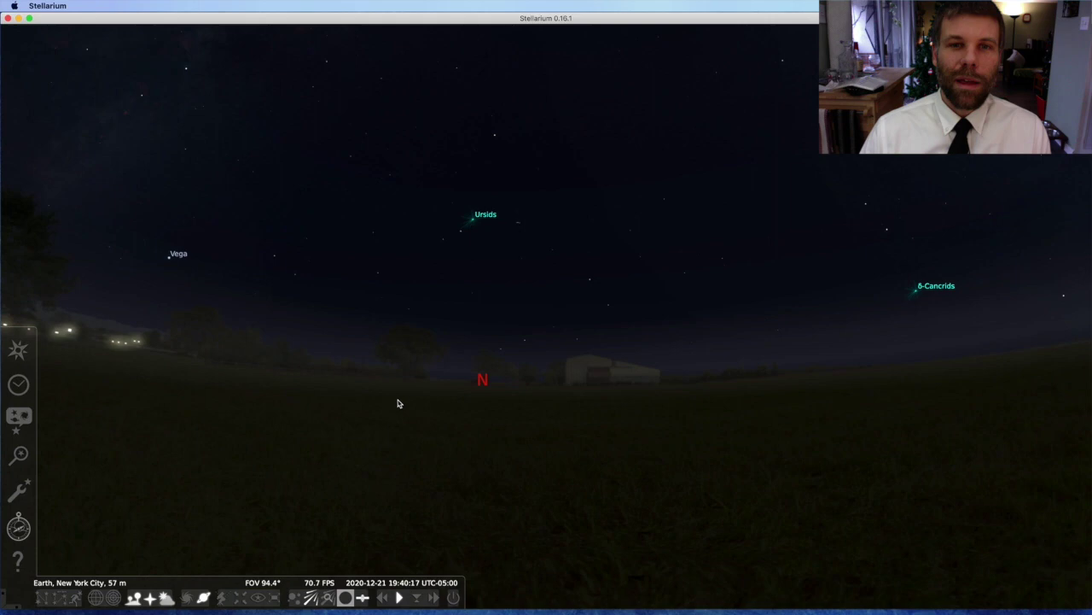
pyautogui.click(498, 137)
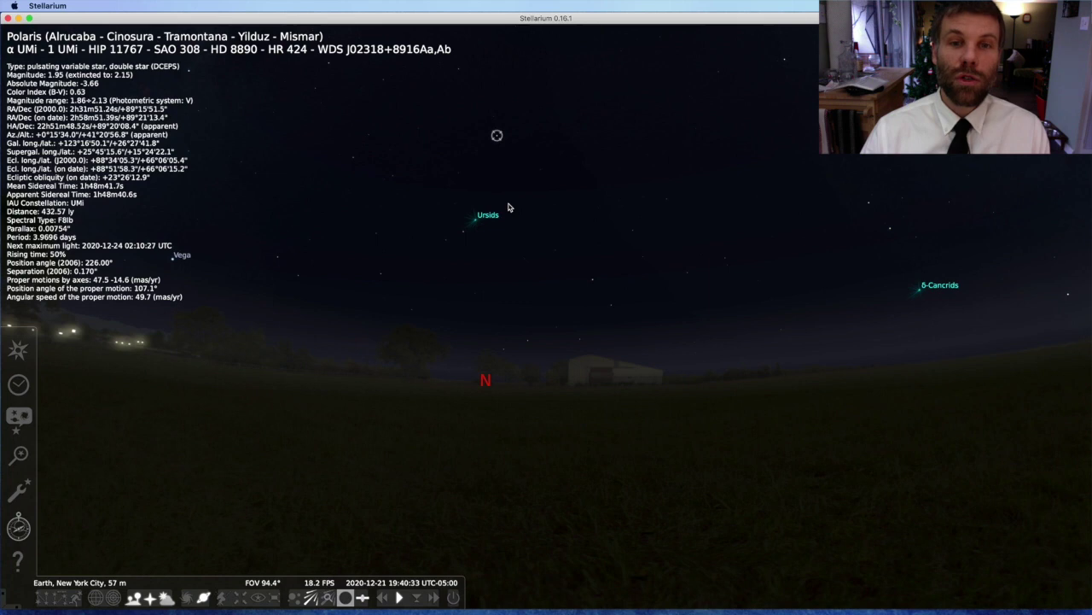
pyautogui.rightClick(551, 147)
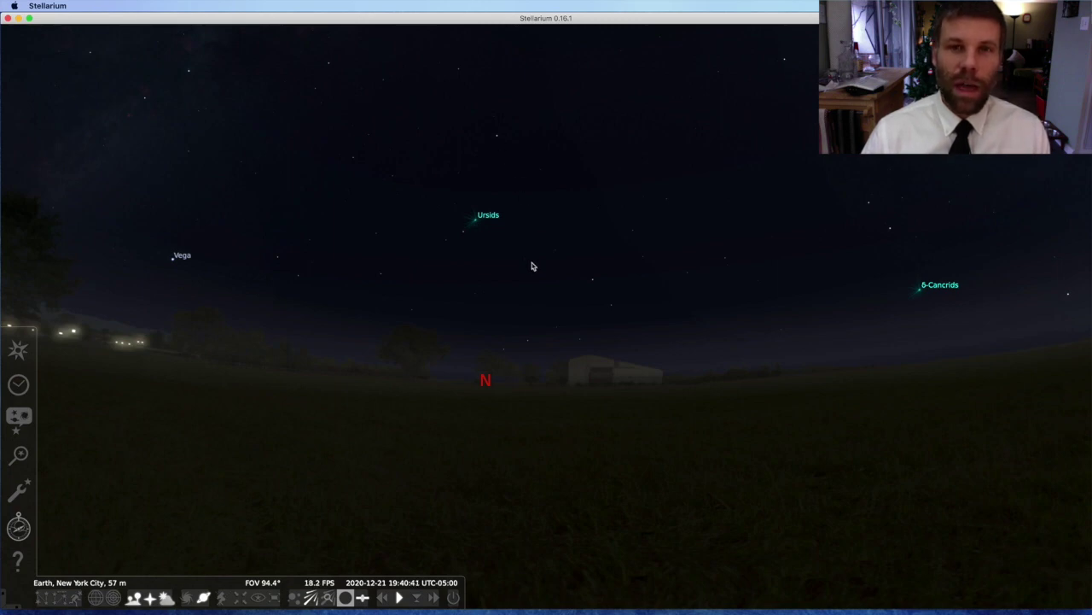
# - Raise the view, show constellation lines, zoom in slightly to Capella, and speed up time
pyautogui.moveTo(529, 241); pyautogui.dragTo(549, 327)
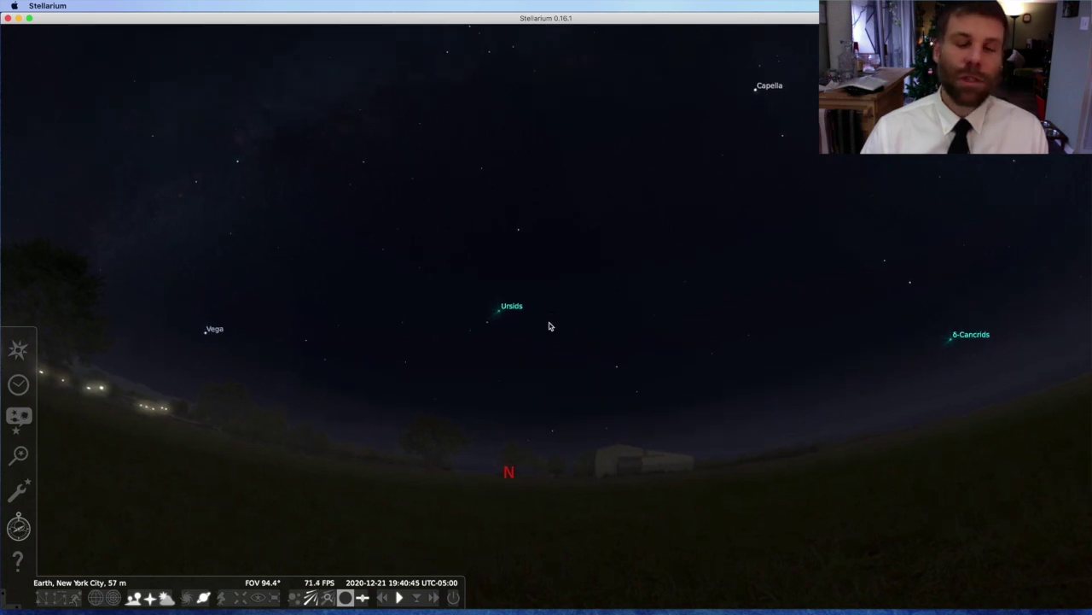
pyautogui.click(46, 600)
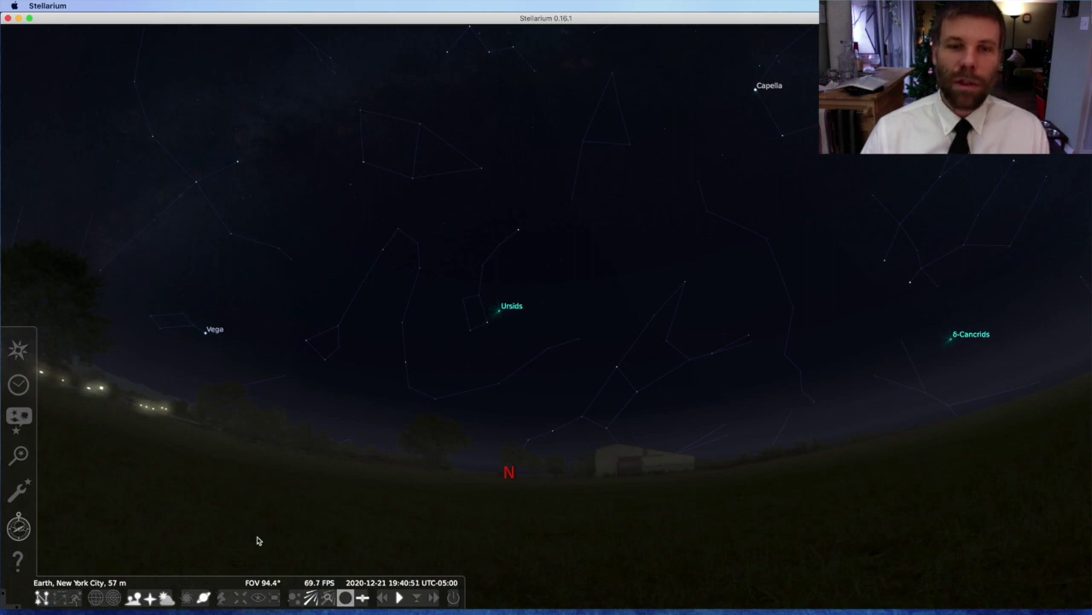
pyautogui.scroll(2, 478, 320)
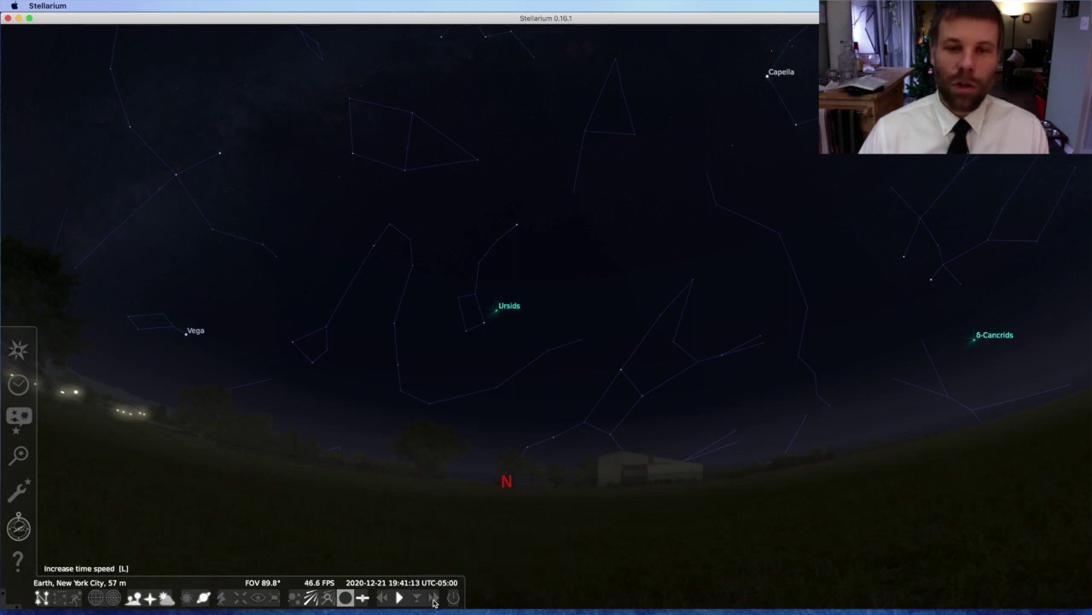
pyautogui.click(433, 599)
# - Fast-forward the sky rotation briefly, then return to the normal time rate
pyautogui.click(434, 598)
pyautogui.click(434, 599)
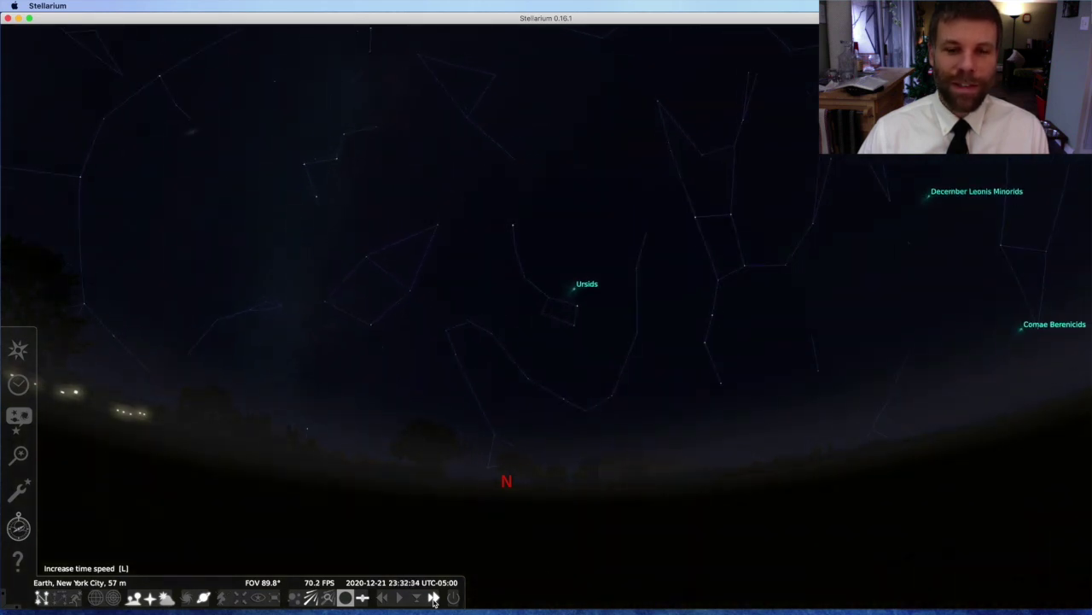
pyautogui.click(398, 598)
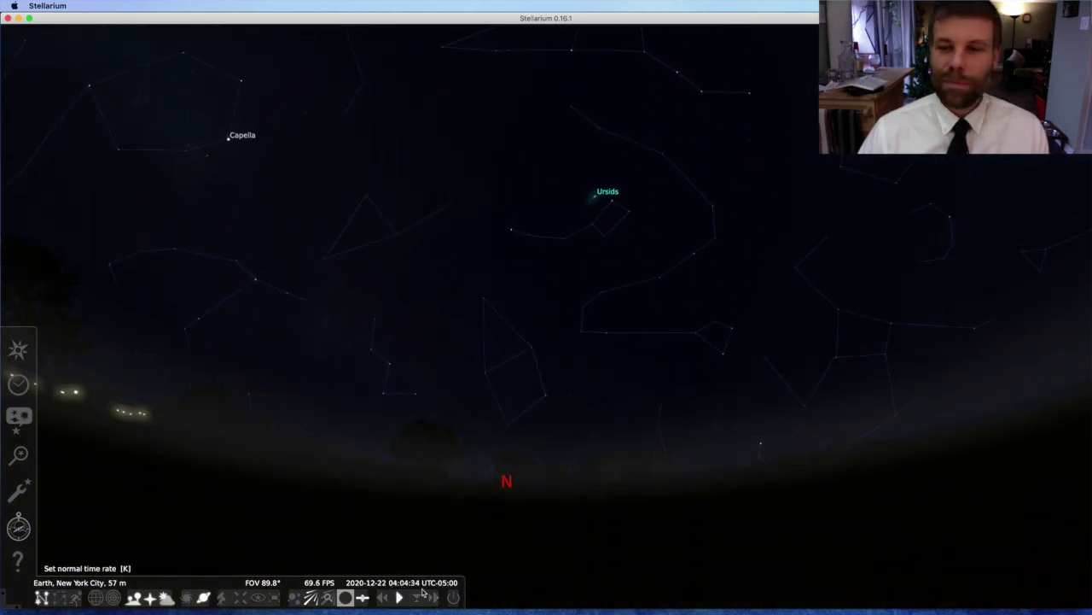
# - Step the clock back to about 18:00 on 21 December 2020 in the Date/Time window
pyautogui.click(18, 384)
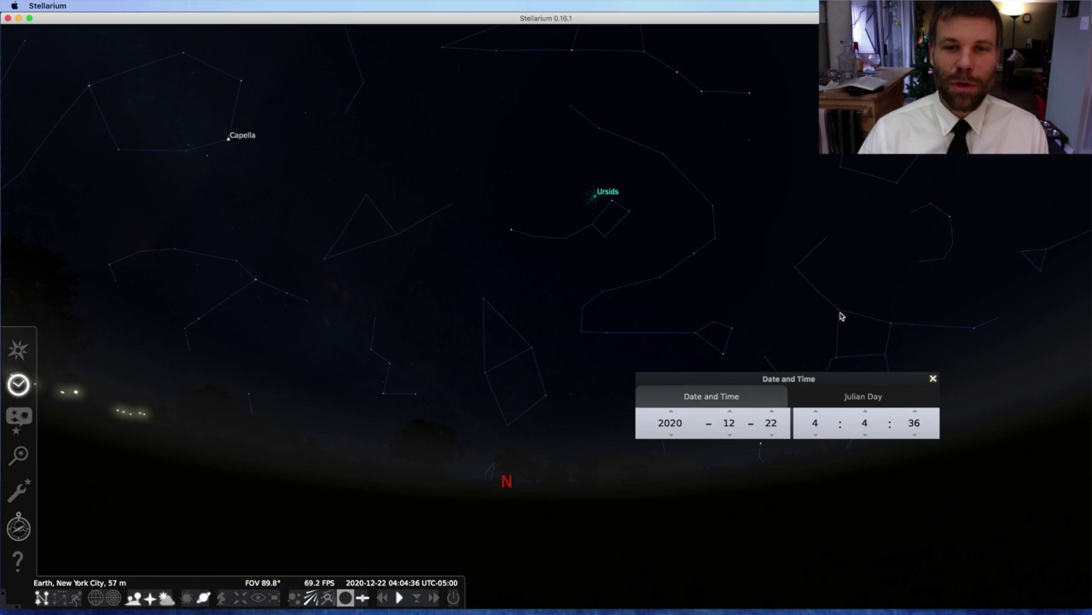
pyautogui.click(815, 435)
pyautogui.click(815, 435)
pyautogui.click(815, 436)
pyautogui.click(815, 436)
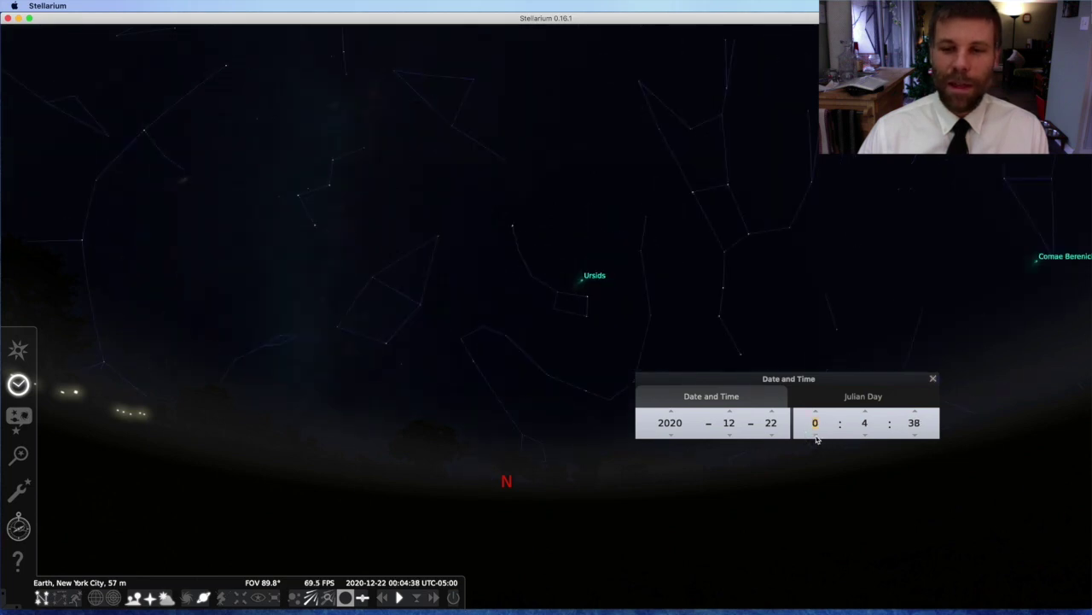
pyautogui.click(815, 436)
pyautogui.click(816, 436)
pyautogui.click(816, 436)
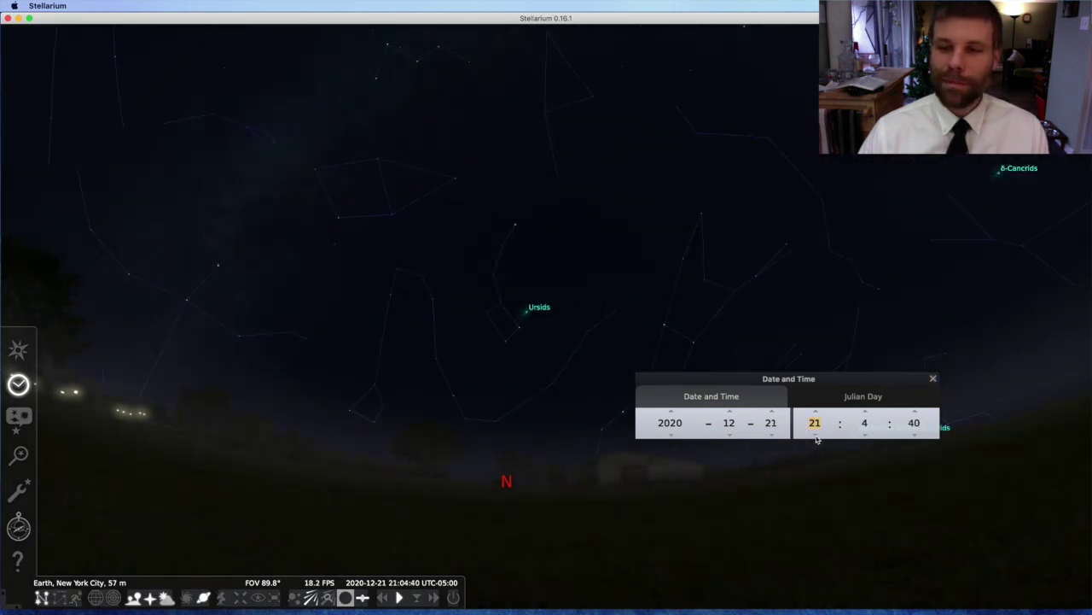
pyautogui.click(816, 436)
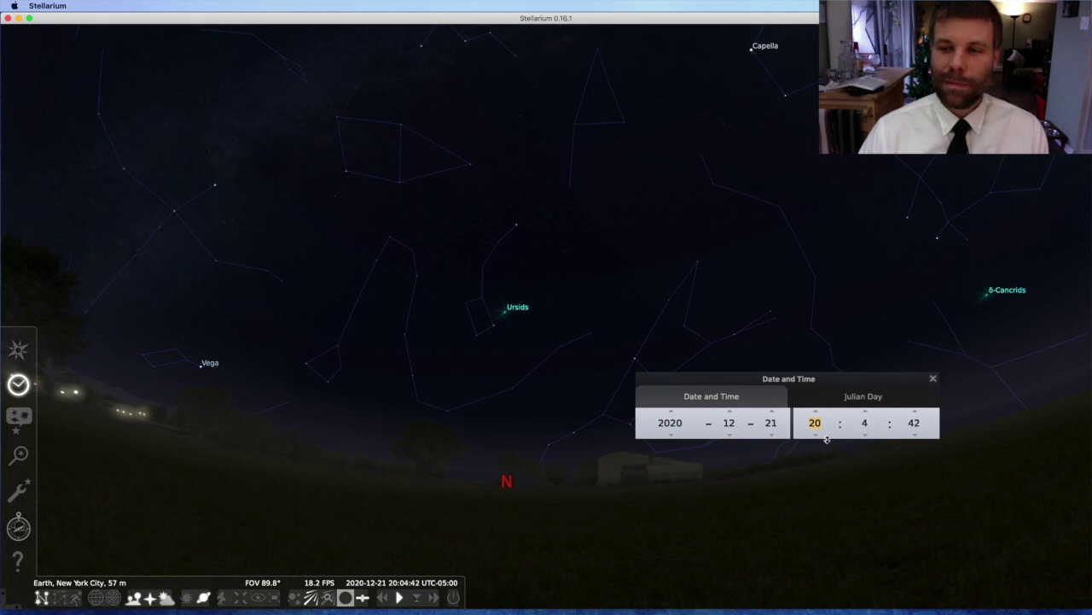
pyautogui.click(816, 436)
pyautogui.click(816, 436)
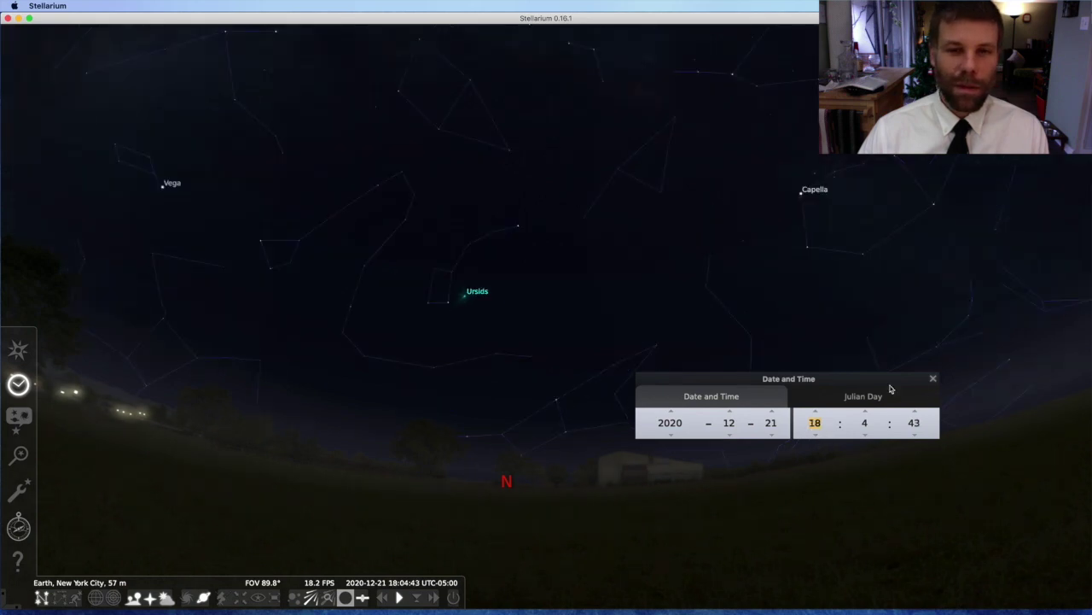
pyautogui.click(933, 378)
# - Raise the time speed three notches so the sky runs faster than normal
pyautogui.click(435, 599)
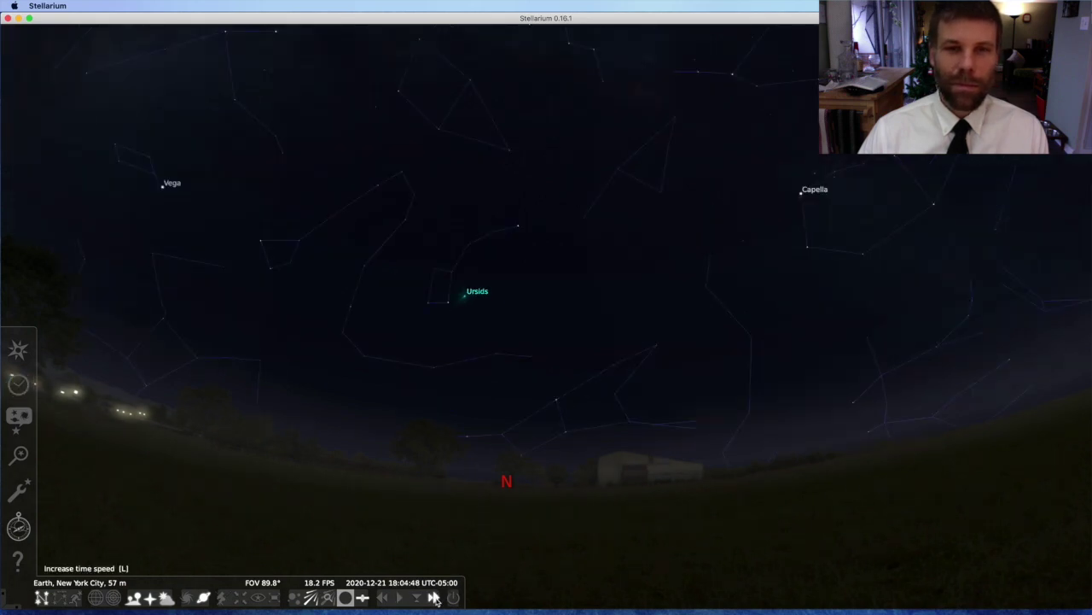
pyautogui.click(434, 599)
pyautogui.click(434, 599)
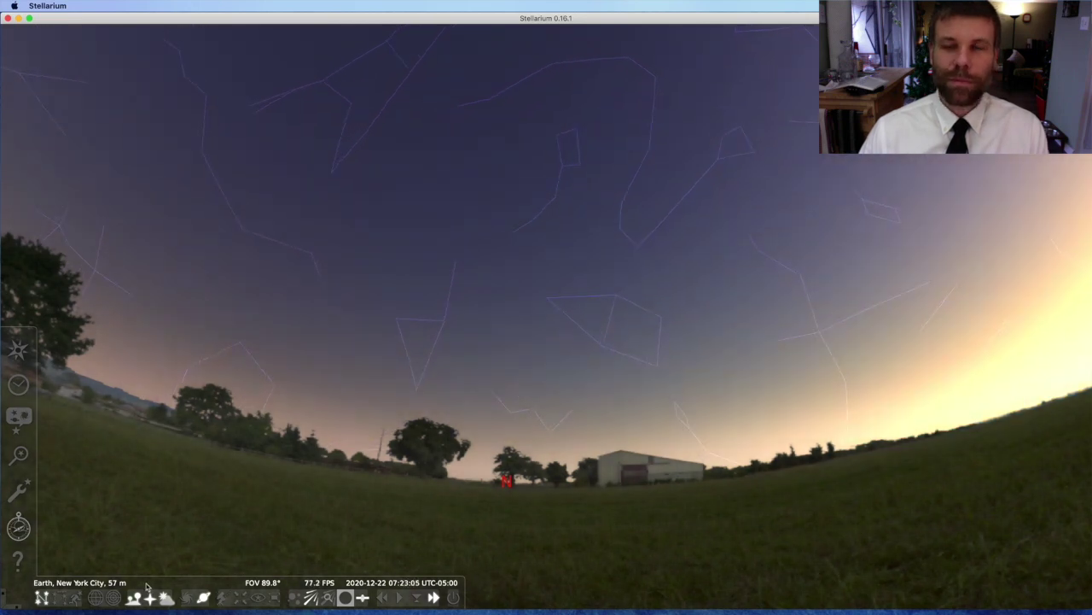
# - Return time to normal speed at sunrise, holding the dawn sky at 07:42 on 22 December
pyautogui.press('k')
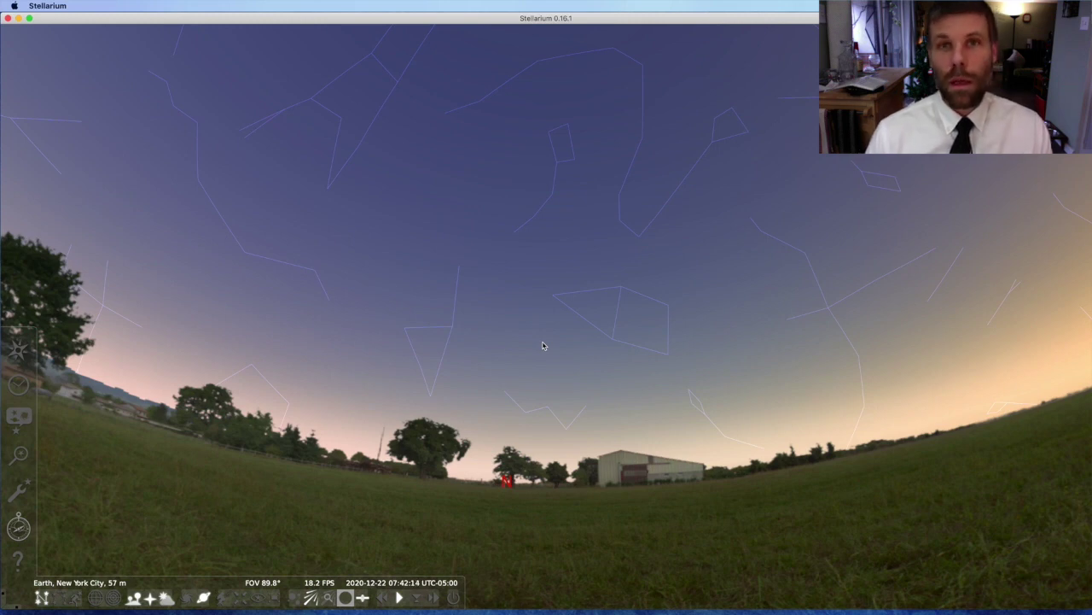
# - Switch from full-screen Stellarium back to the NAAP Rotating Sky Explorer with Ctrl+Left
pyautogui.hotkey('ctrl', 'Left')
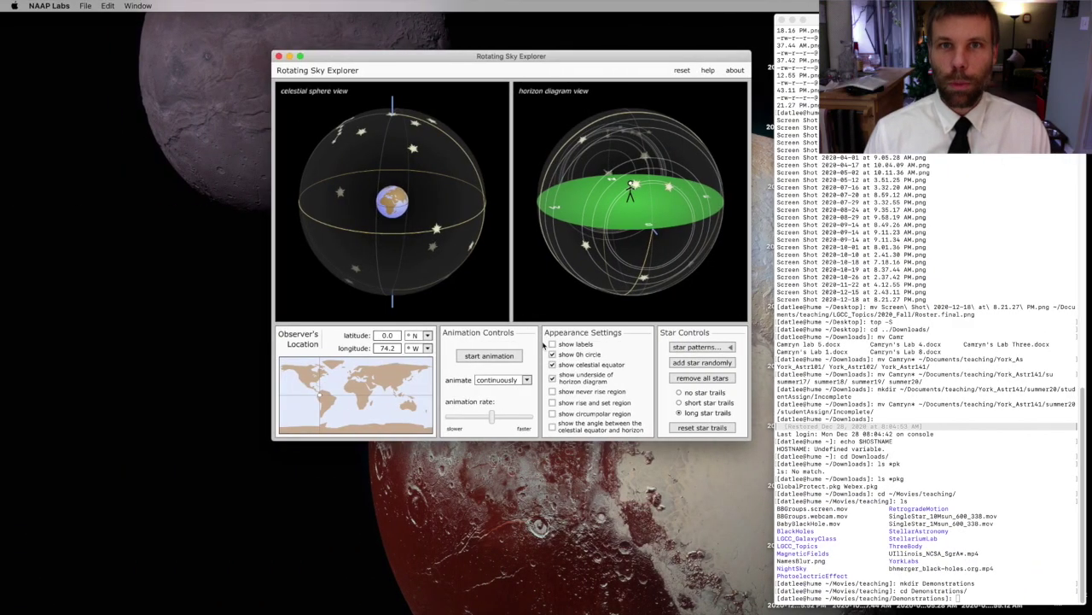